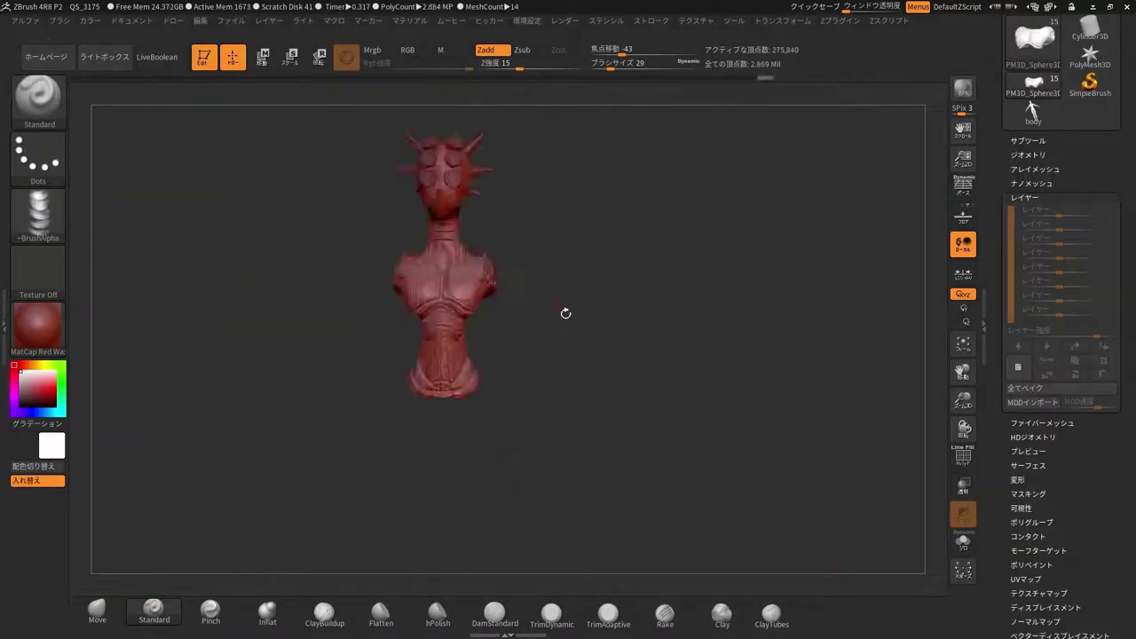
- Zoom out to frame the whole red spiked bust, including its armored chest and lower torso
drag(566, 313, 603, 465)
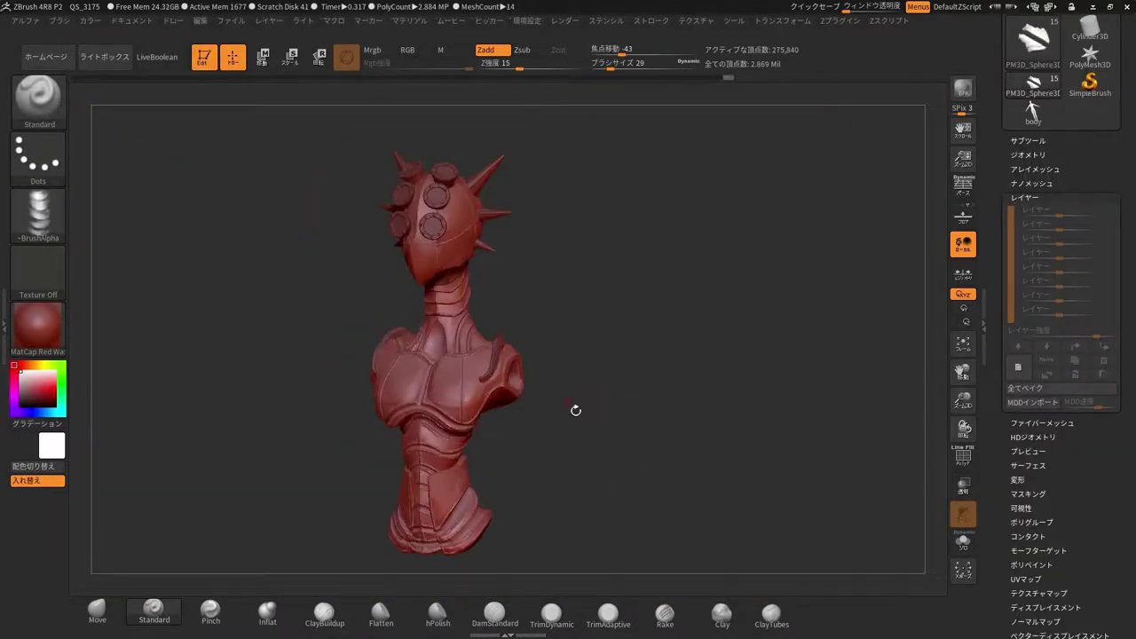